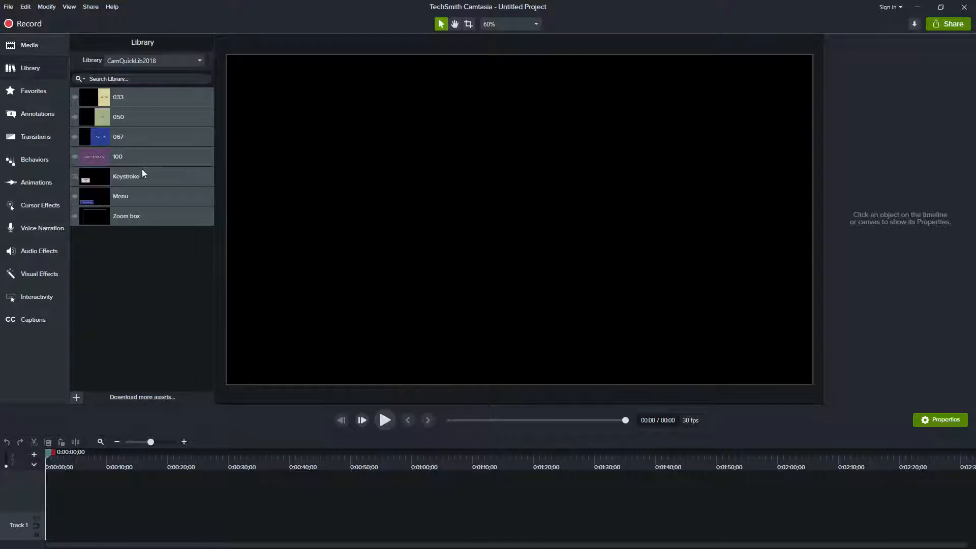
Step: Place the 100 asset at the start of Track 2 and the Keystroke asset at about 11 seconds, previewing each
left_click_drag(125, 156, 46, 499)
left_click(385, 420)
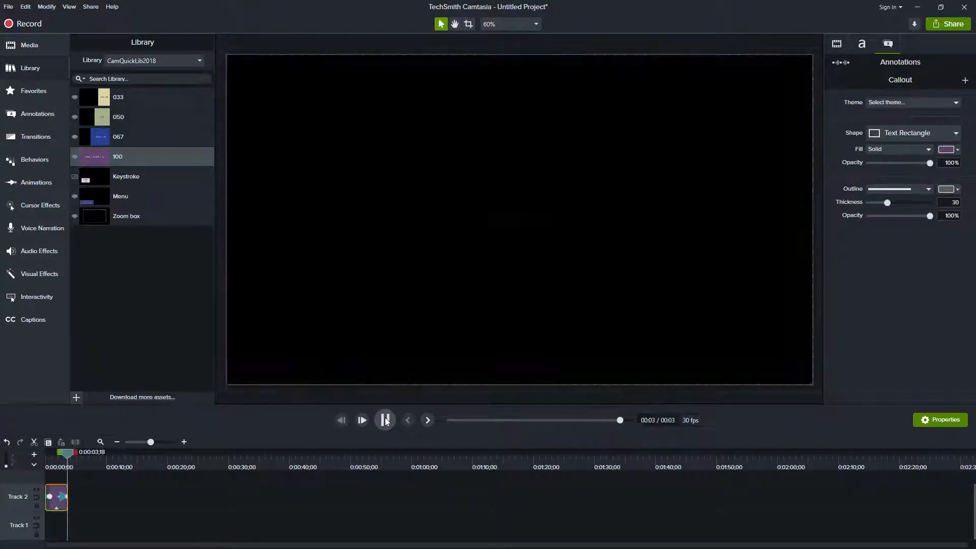
left_click_drag(181, 184, 117, 496)
left_click(127, 461)
mouse_move(127, 461)
left_mouse_down()
mouse_move(143, 465)
mouse_move(125, 462)
left_mouse_up()
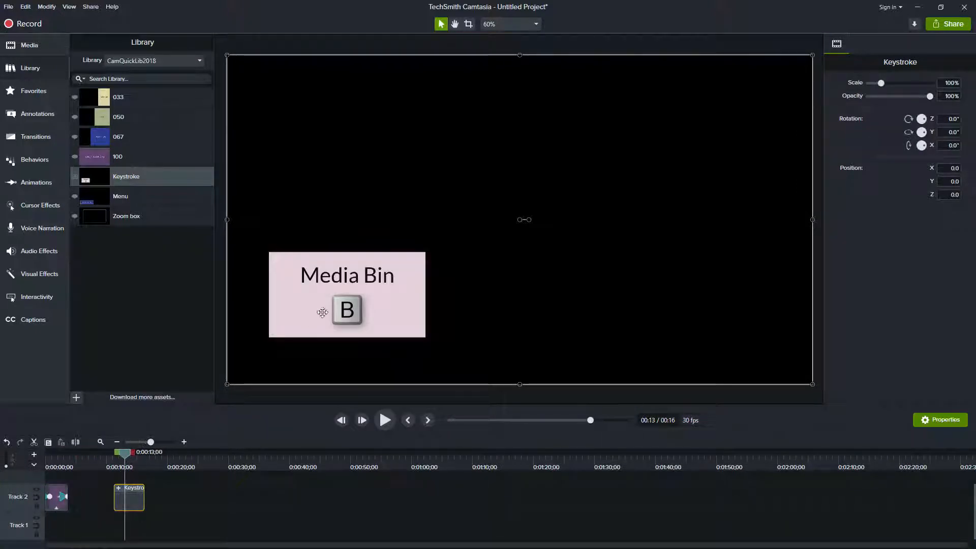
Step: Add the Menu asset to Track 2 at about 22 seconds and preview its callout on the canvas
left_click_drag(118, 200, 193, 489)
left_click(198, 462)
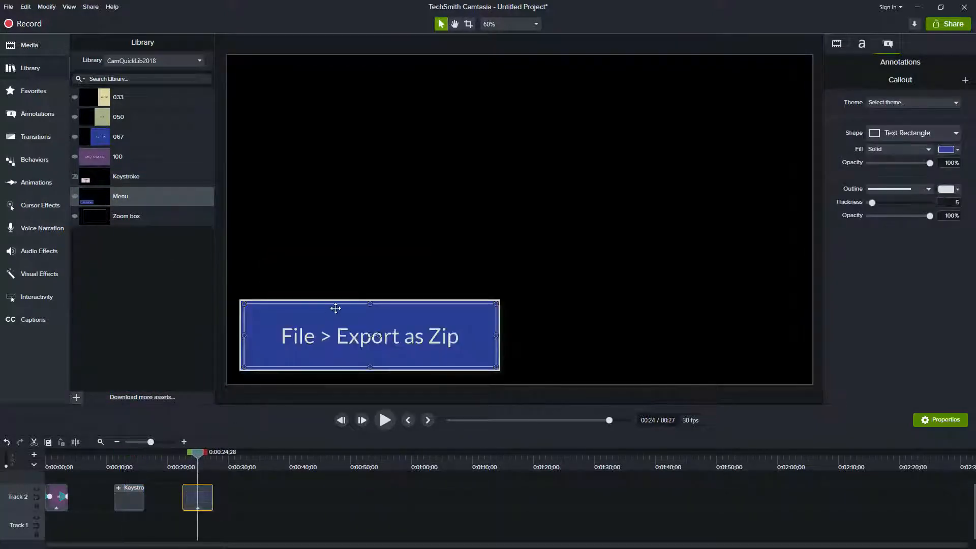
left_click(288, 482)
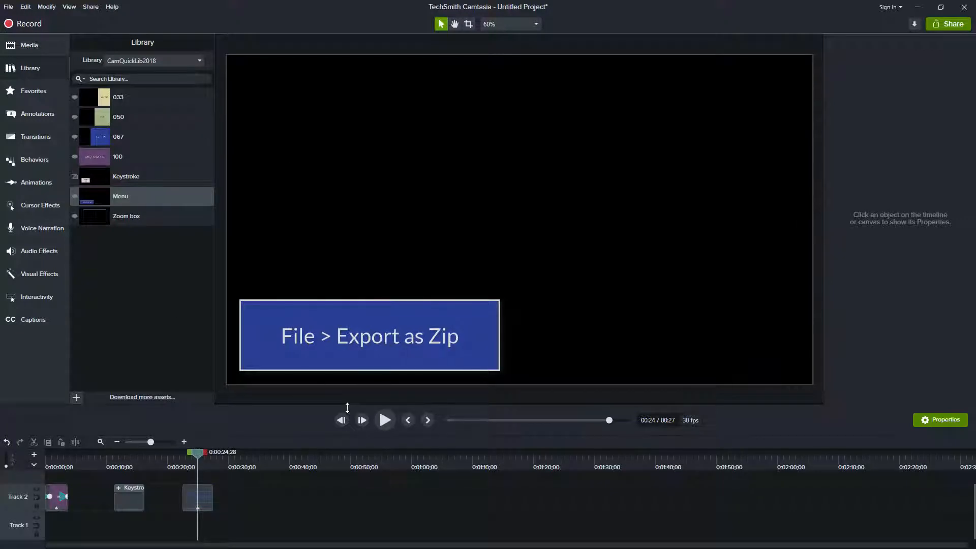
Step: Import BoxSlideLib2019 from the Downloads folder in File Explorer into Camtasia as a new library
key("alt+Tab")
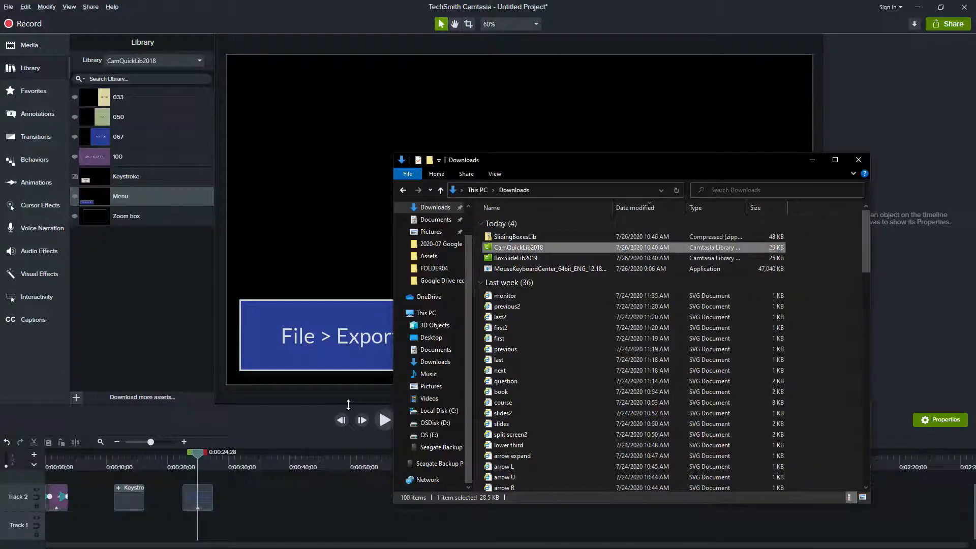
left_click(522, 260)
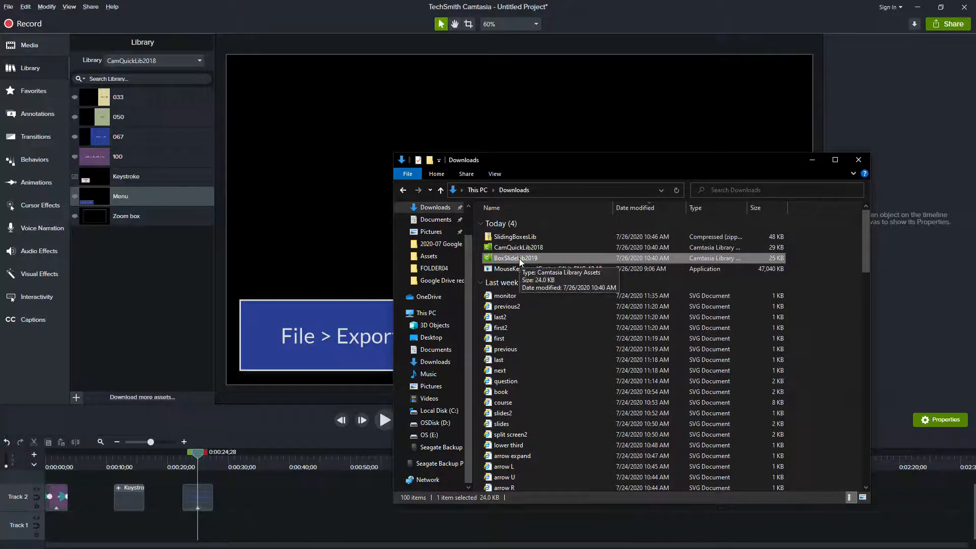
left_click_drag(519, 259, 354, 198)
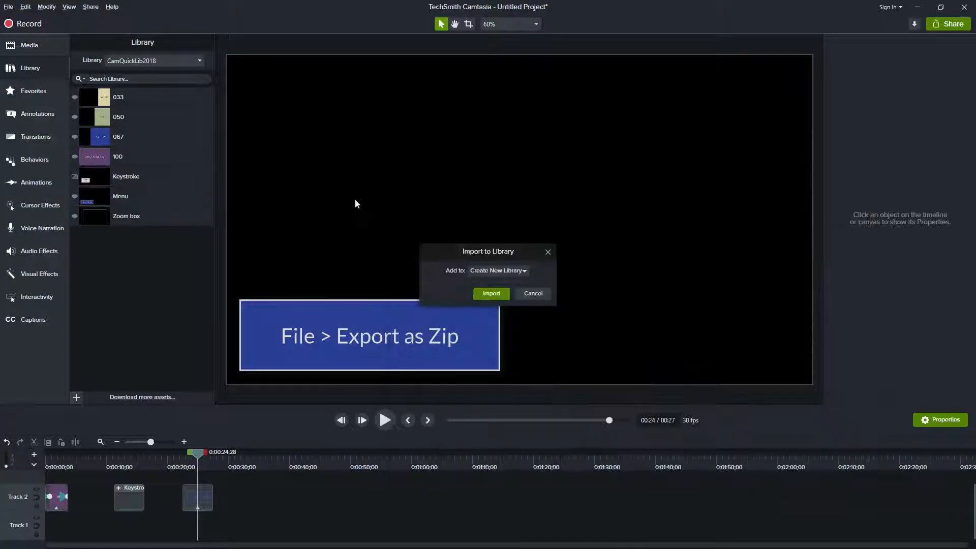
left_click(496, 295)
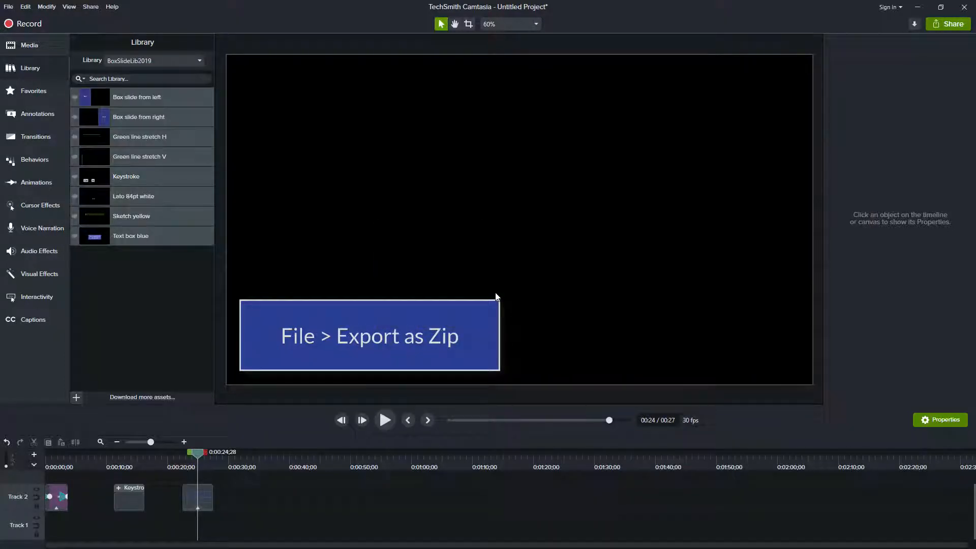
left_click(141, 62)
left_click(140, 61)
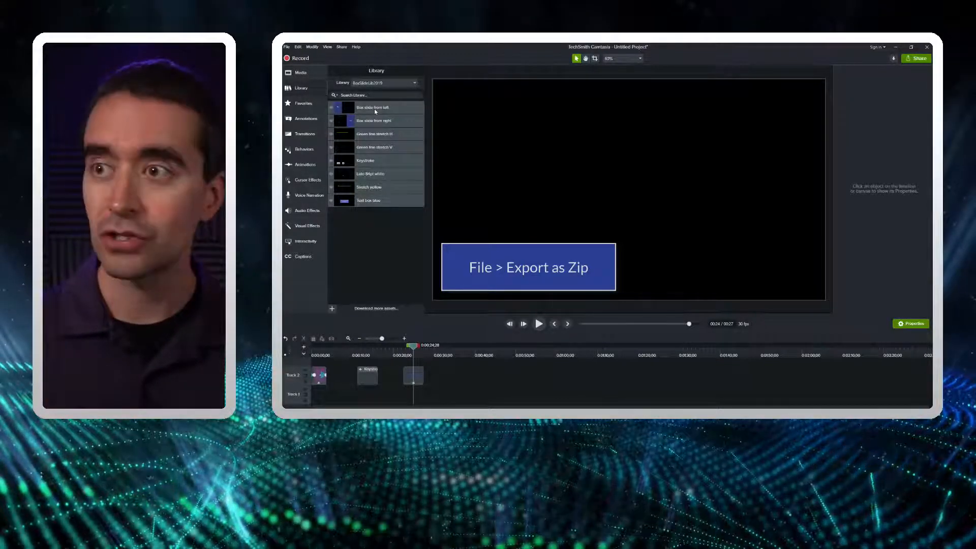
Step: Switch to File Explorer and examine the SlidingBoxesLib, CamQuickLib2018 and BoxSlideLib2019 files in Downloads
key("alt+Tab")
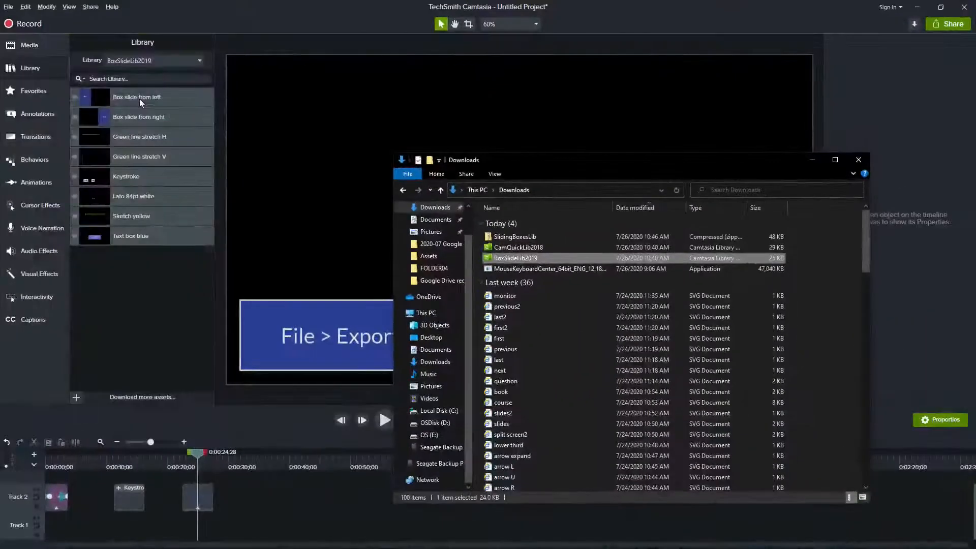
left_click(523, 238)
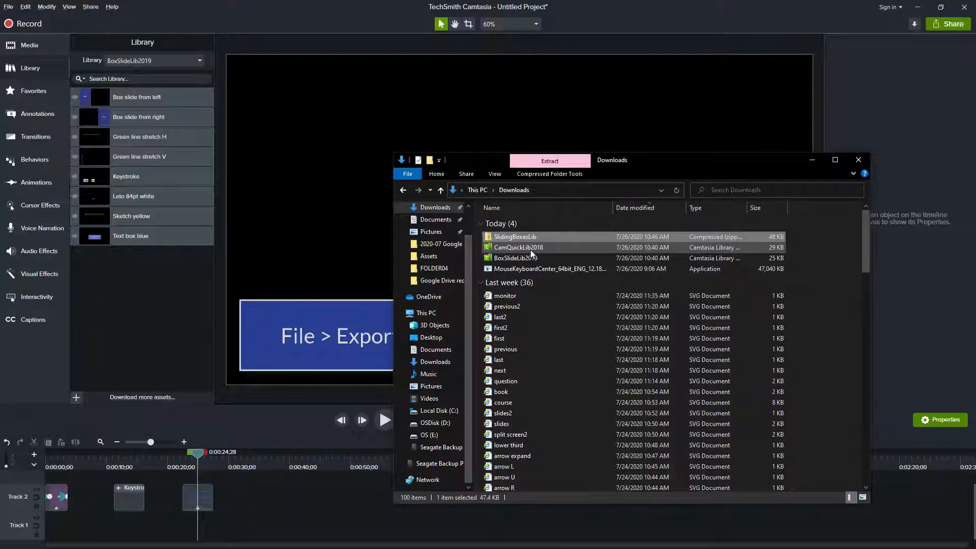
left_click(530, 250)
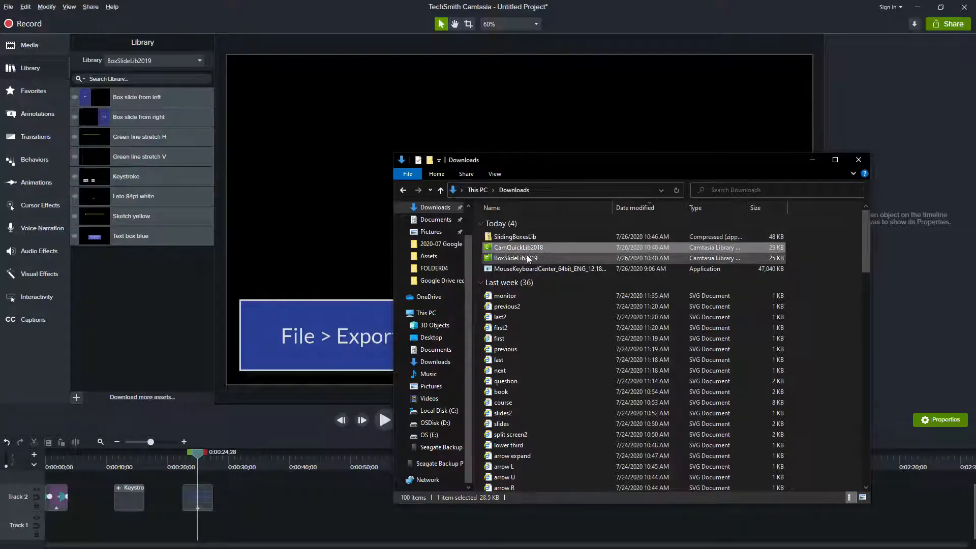
left_click(528, 259)
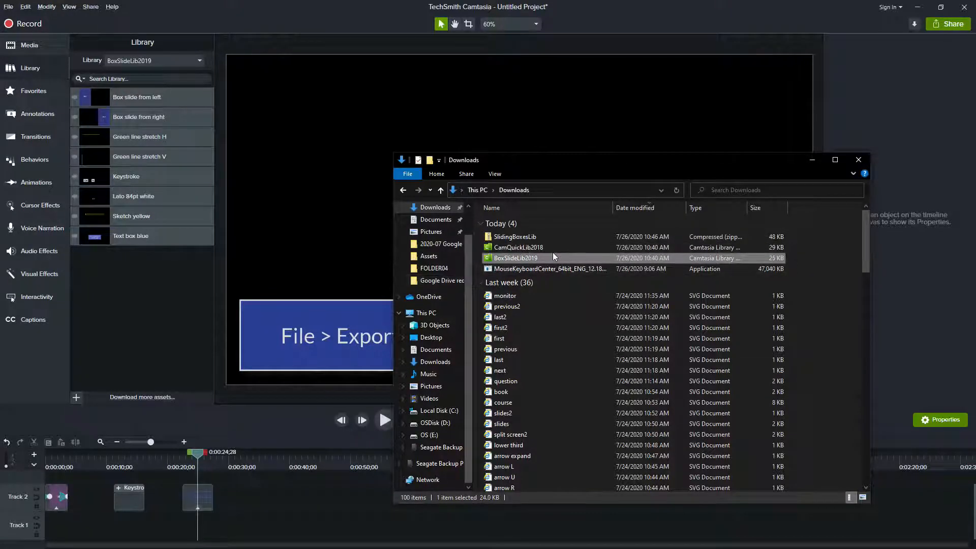
left_click(543, 249)
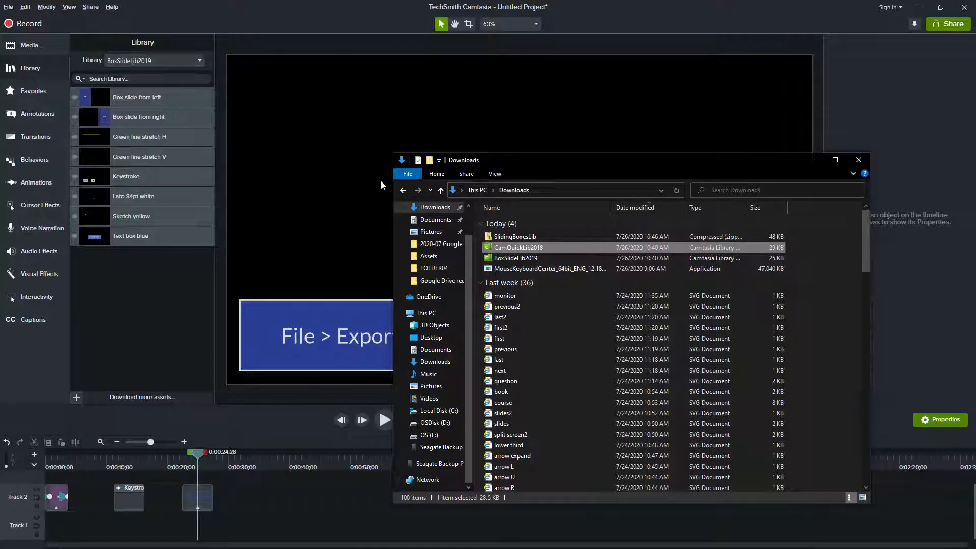
left_click(503, 258)
Step: Add Box slide from left to Track 2 at about 43 seconds and Box slide from right at about 55 seconds
left_click_drag(113, 97, 309, 499)
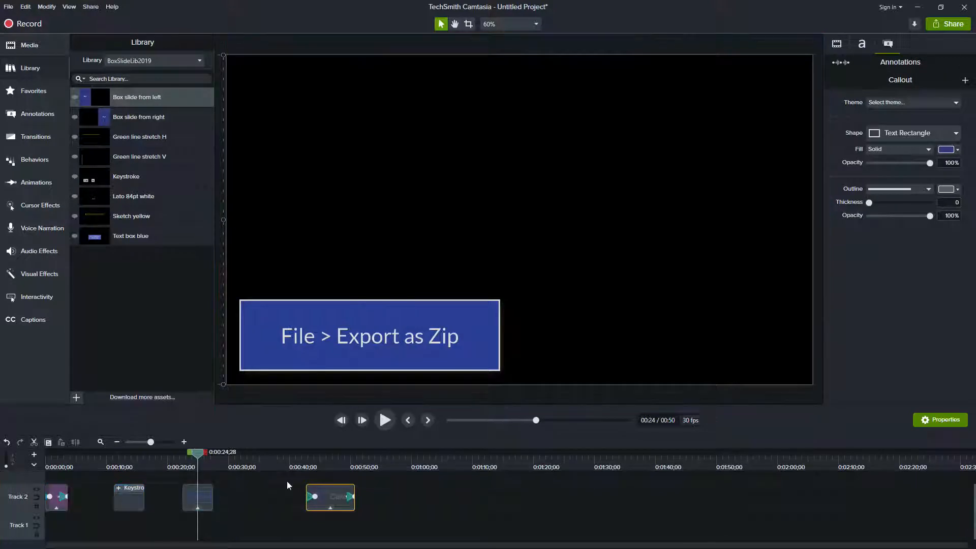
left_click_drag(104, 123, 379, 502)
Step: Play back both sliding box callouts on the timeline to review their slide-in and slide-out animations
left_click_drag(320, 463, 305, 458)
key("space")
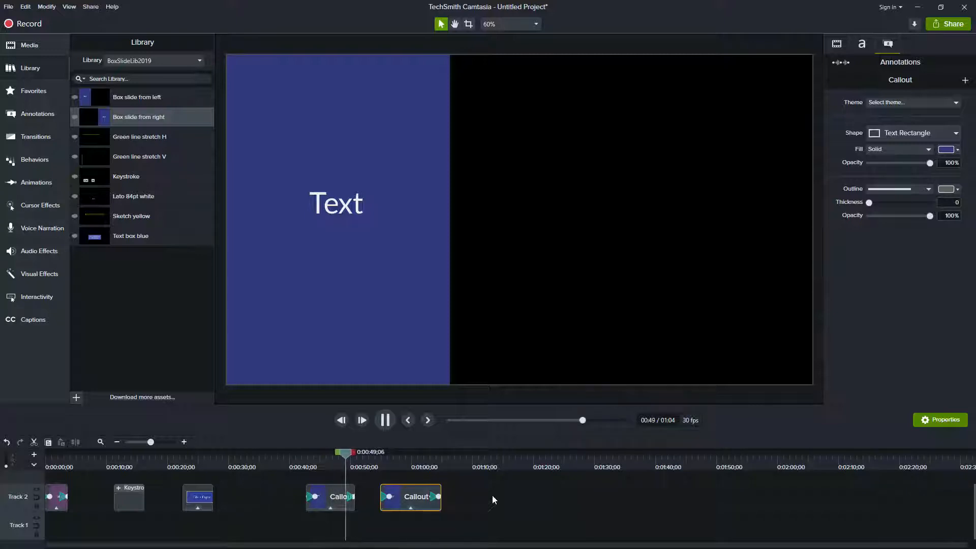
left_click(385, 465)
left_click(383, 466)
left_click(382, 421)
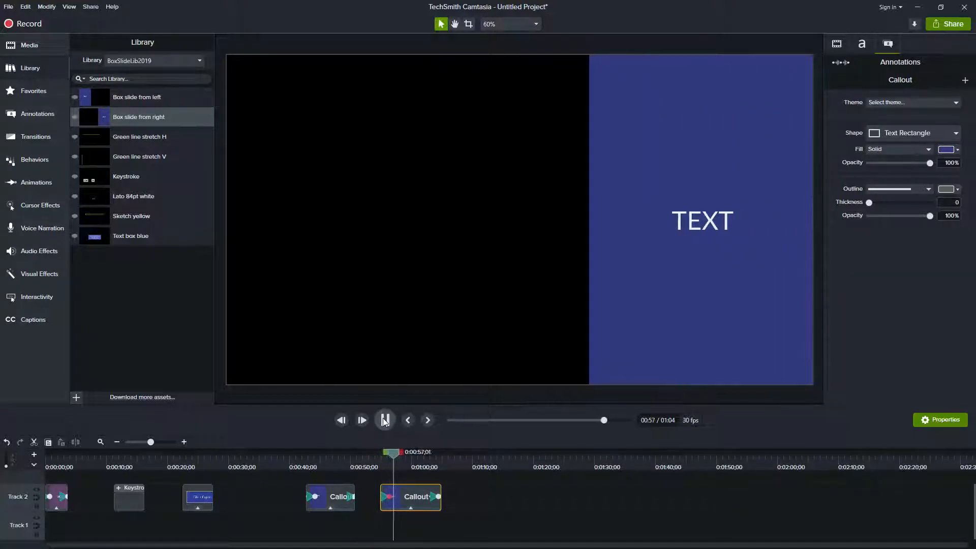
left_click(426, 454)
key("space")
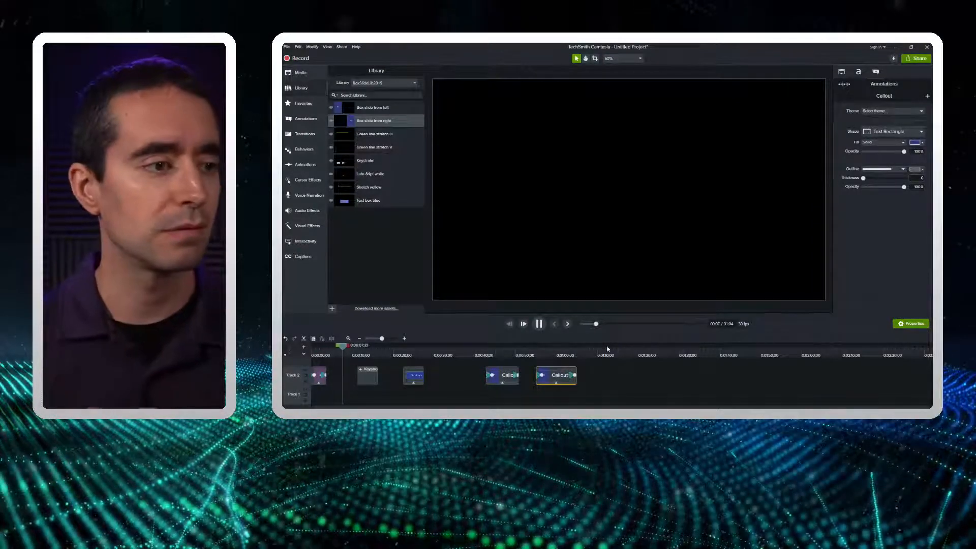
left_click(539, 324)
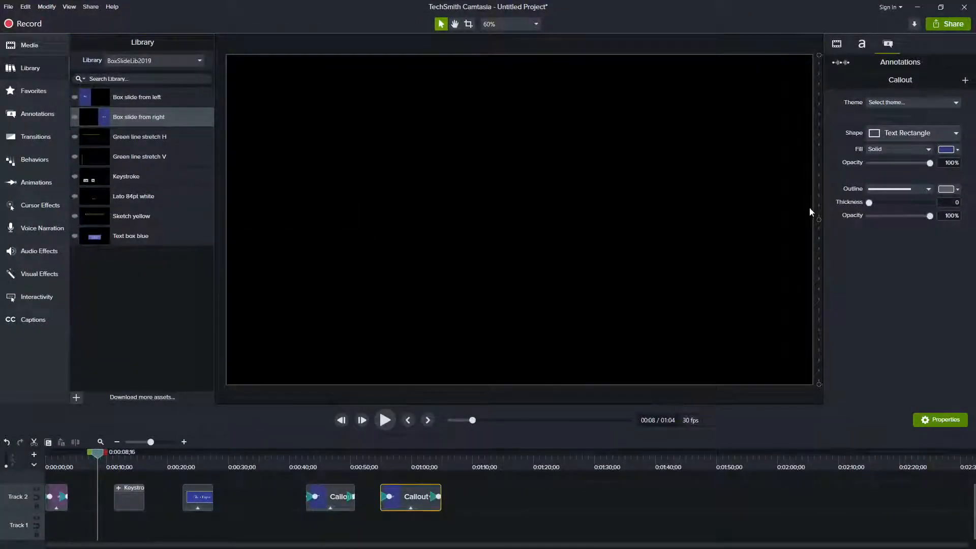
Step: Change the fill color of the Box slide from left callout to golden yellow
left_click(326, 458)
left_click(331, 497)
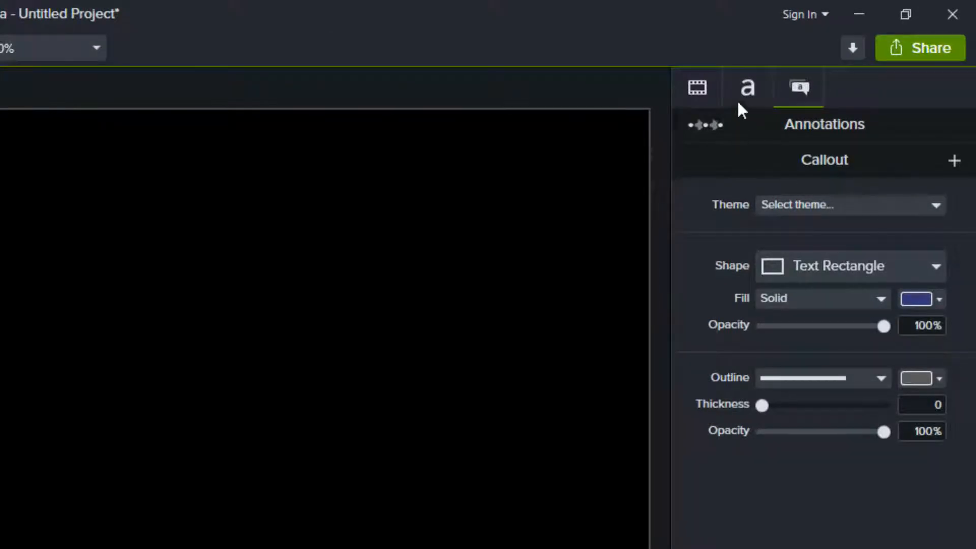
left_click(710, 127)
left_click(940, 300)
left_click(823, 365)
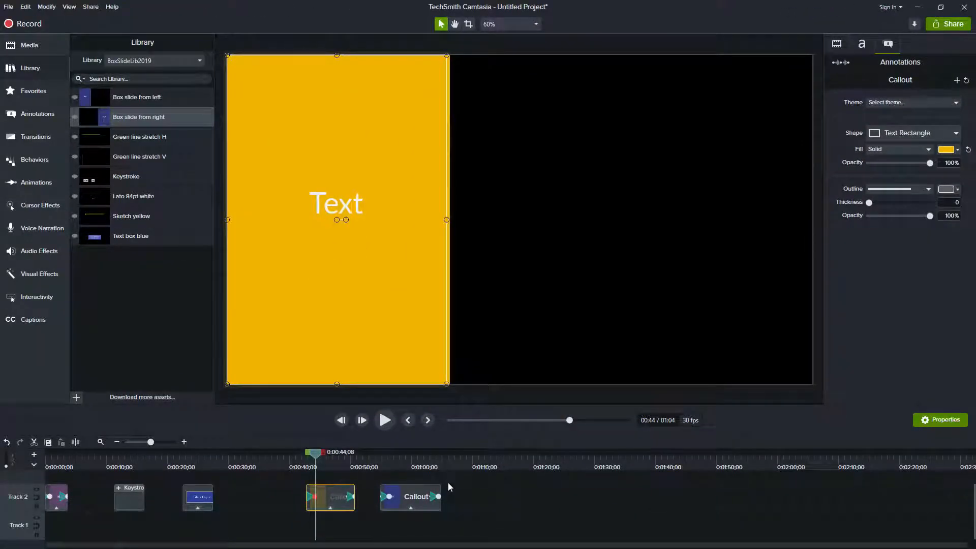
Step: Change the fill color of the Box slide from right callout to golden yellow and play back the result
mouse_move(408, 464)
left_mouse_down()
mouse_move(396, 462)
mouse_move(405, 464)
left_mouse_up()
left_click(413, 504)
left_click(958, 150)
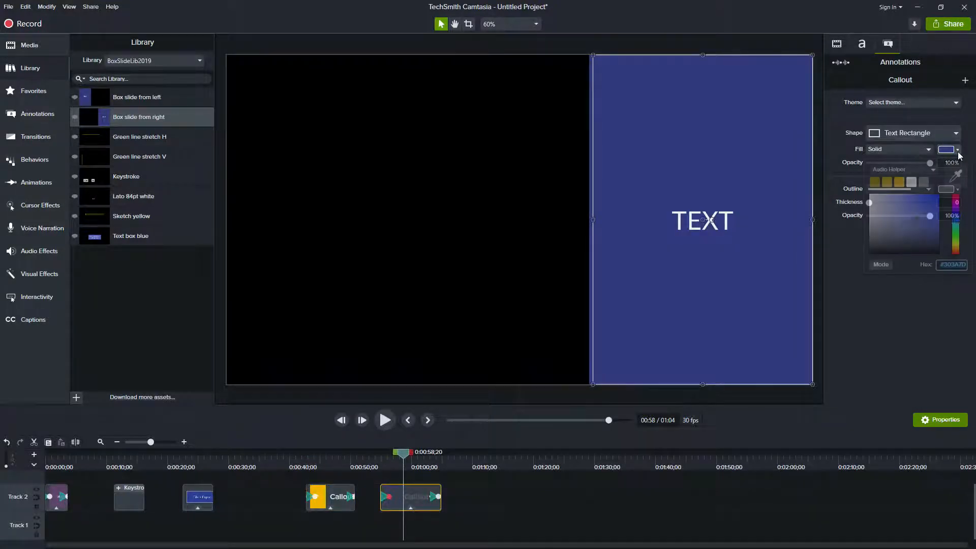
left_click(900, 184)
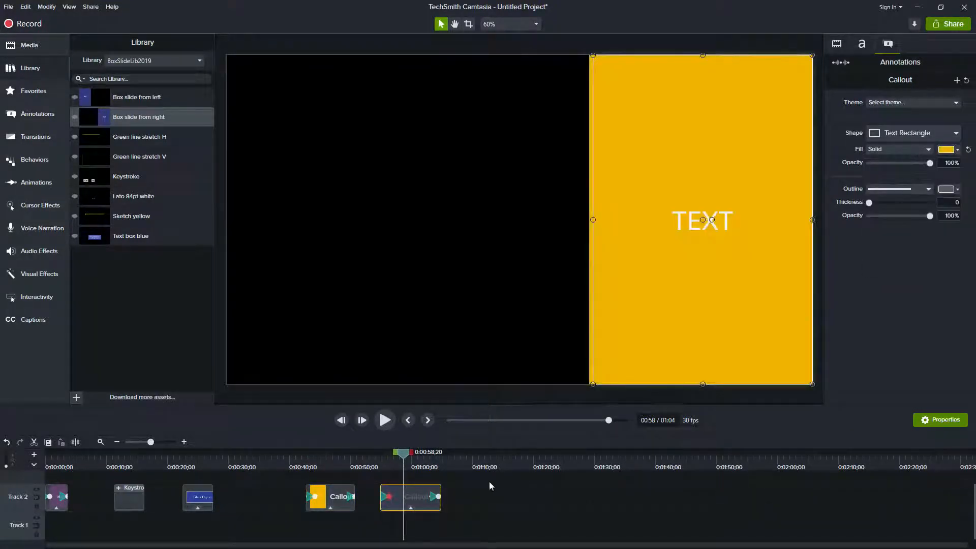
left_click(382, 459)
key("space")
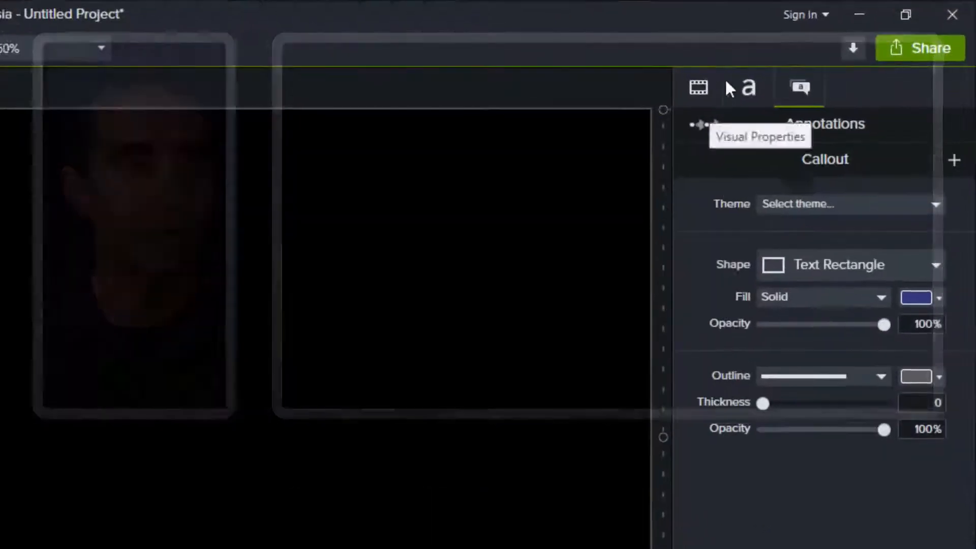
Step: Enable Edit All Animations mode for the selected callout, accepting its confirmation, and switch the mode off again
left_click(706, 124)
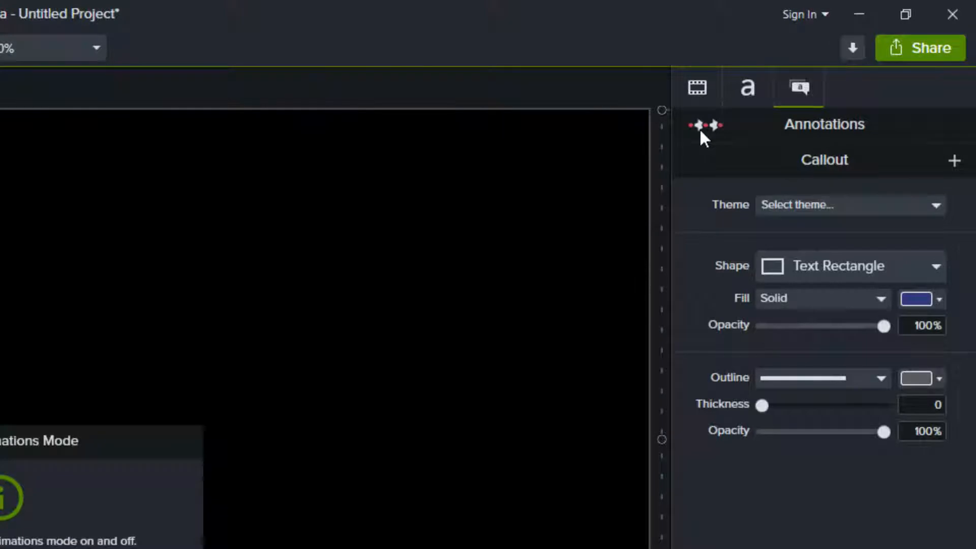
left_click_drag(79, 441, 421, 179)
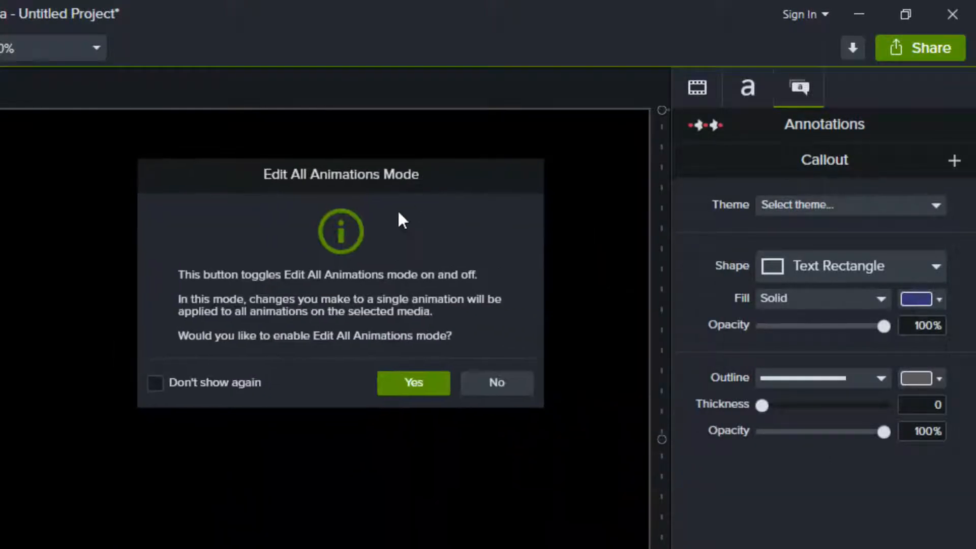
left_click(419, 383)
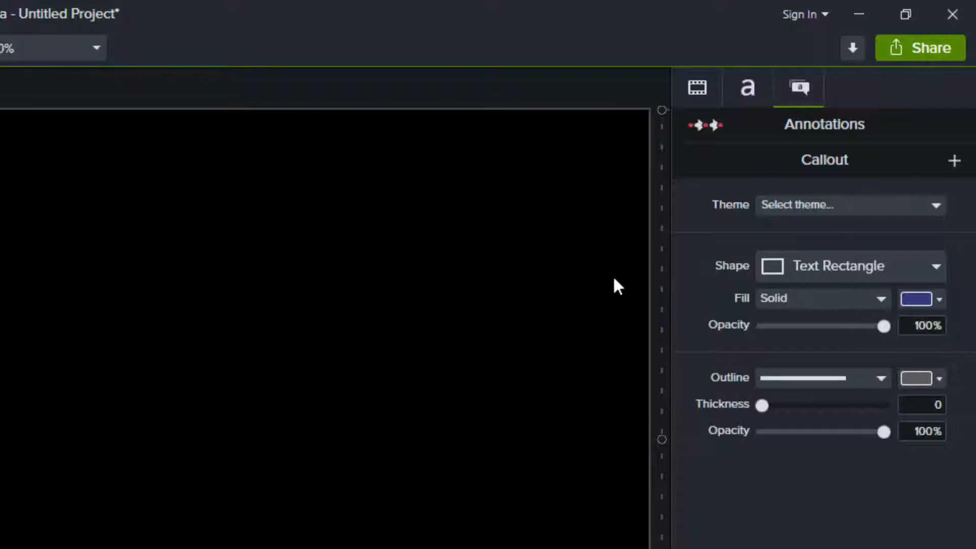
left_click(710, 128)
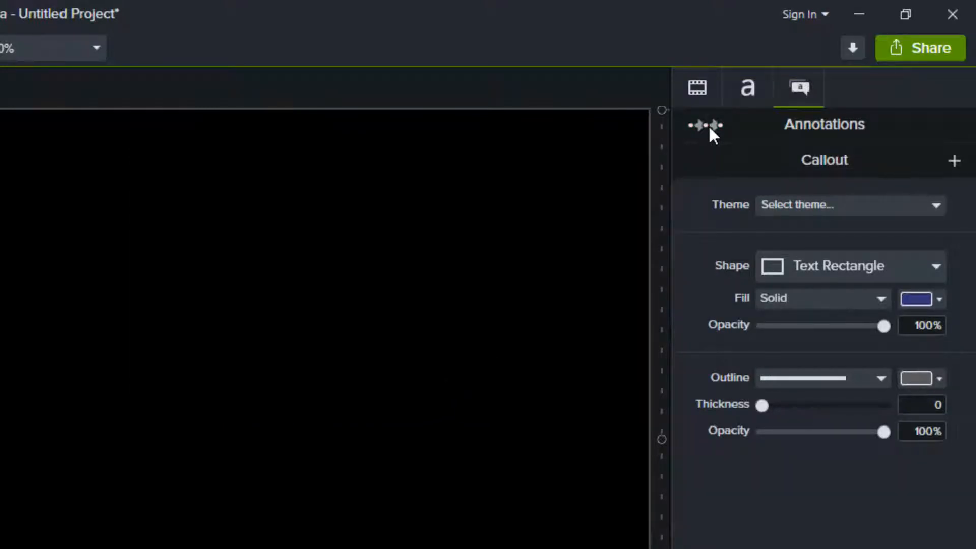